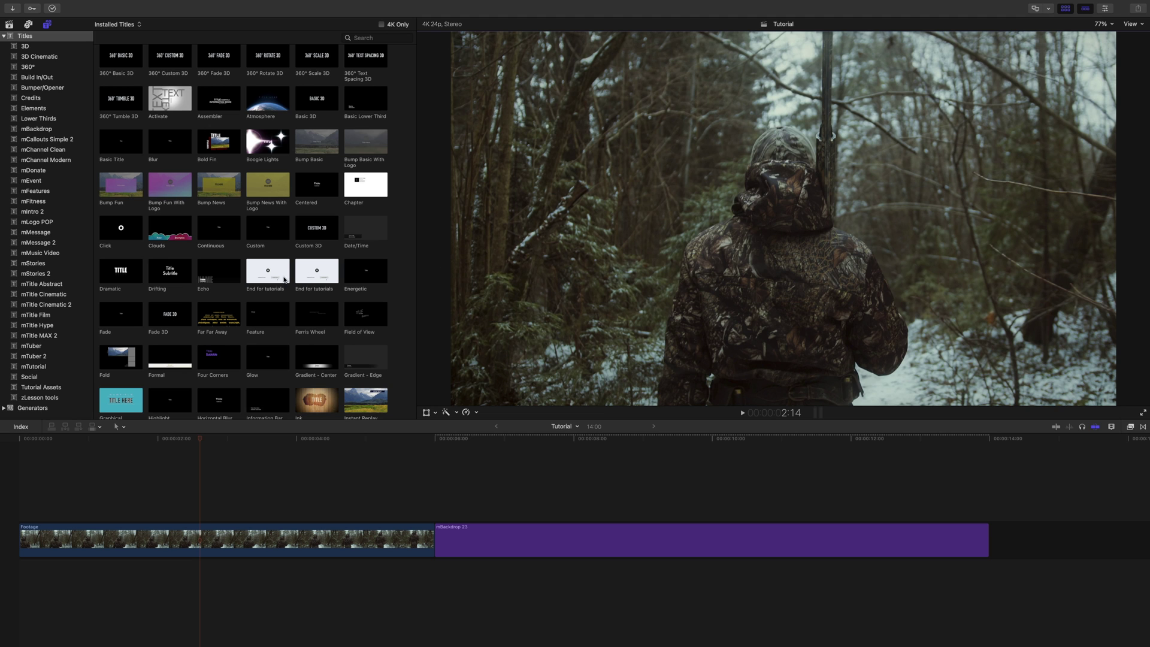
# - Show the mTitle Film category's 60 film title templates in the Titles browser
pyautogui.click(76, 317)
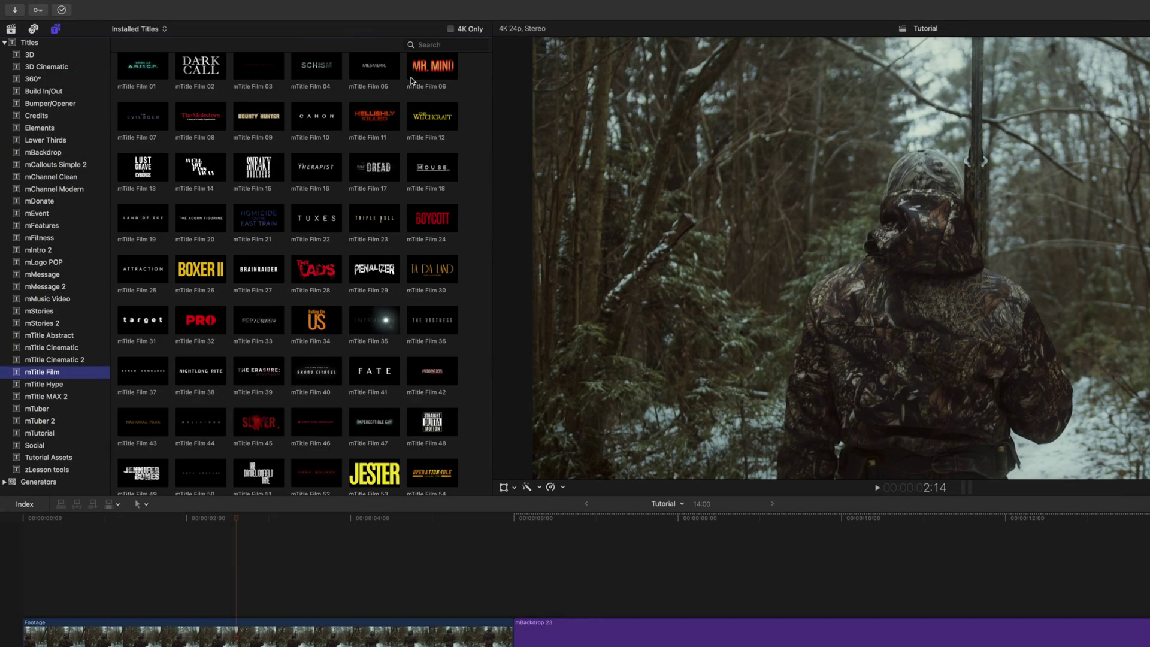
# - Preview mTitle Film 06, the 'MR. MIND' title over a mountain landscape
pyautogui.click(413, 76)
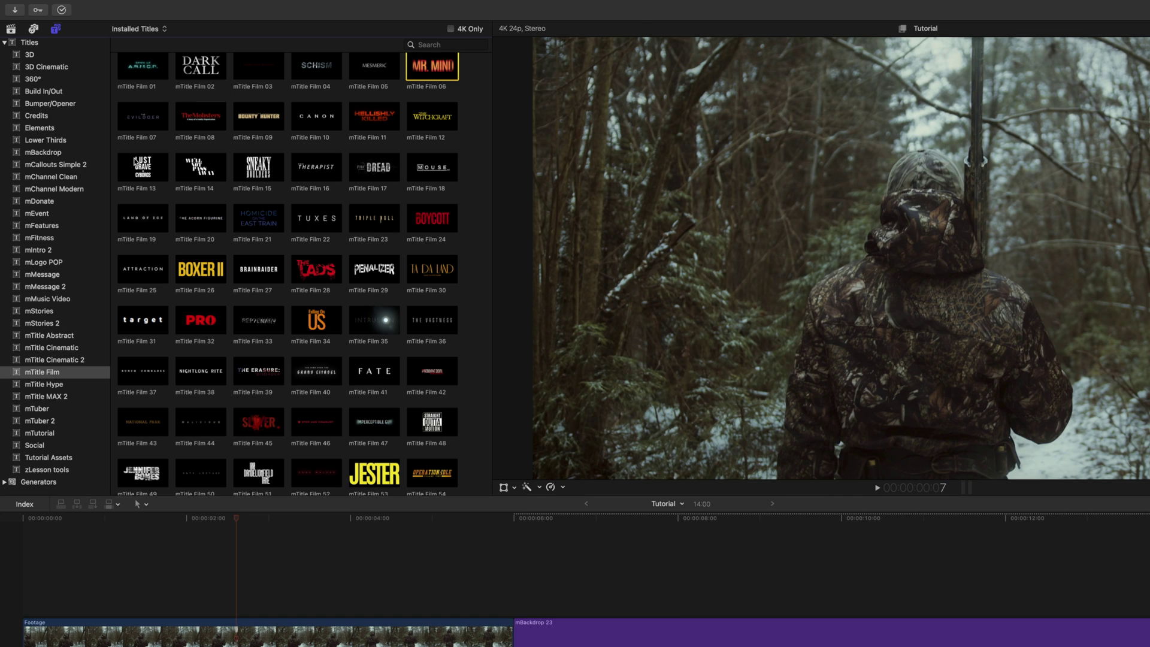
pyautogui.click(124, 168)
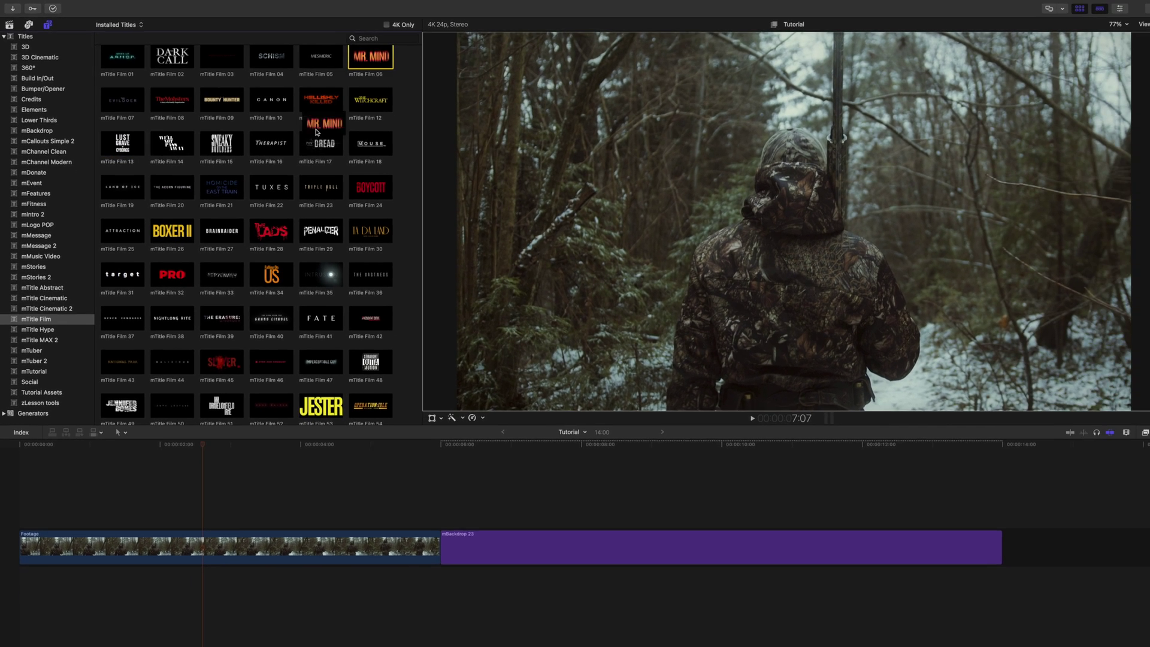
pyautogui.moveTo(401, 65); pyautogui.dragTo(17, 551)
pyautogui.moveTo(15, 496); pyautogui.dragTo(12, 495)
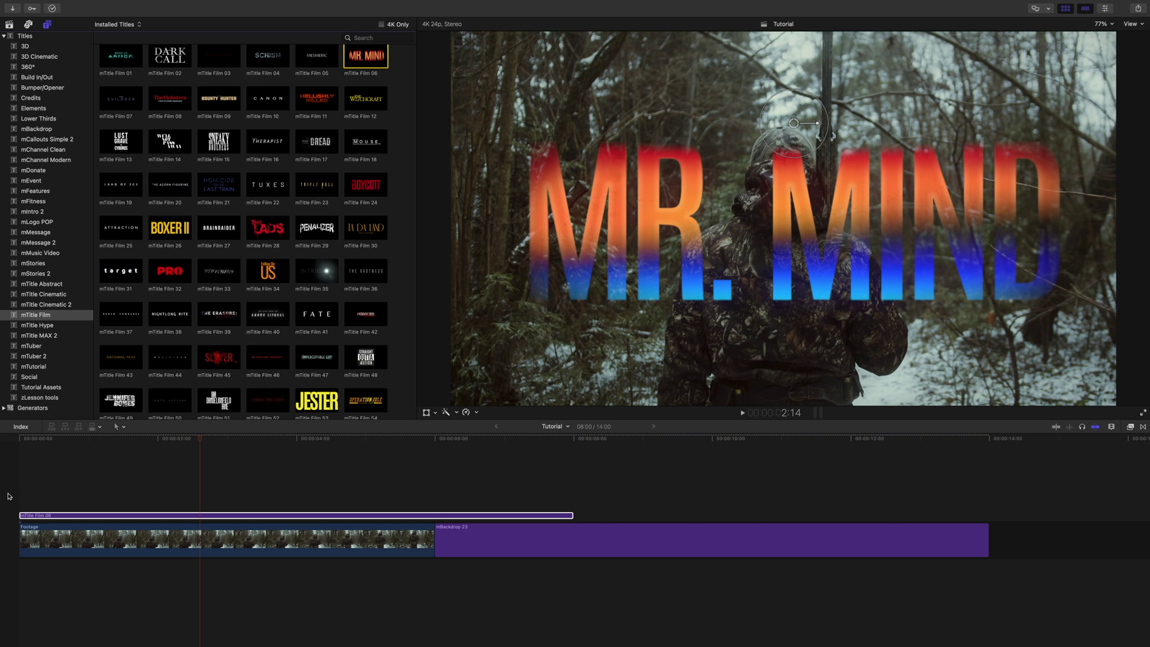
pyautogui.press('super+z')
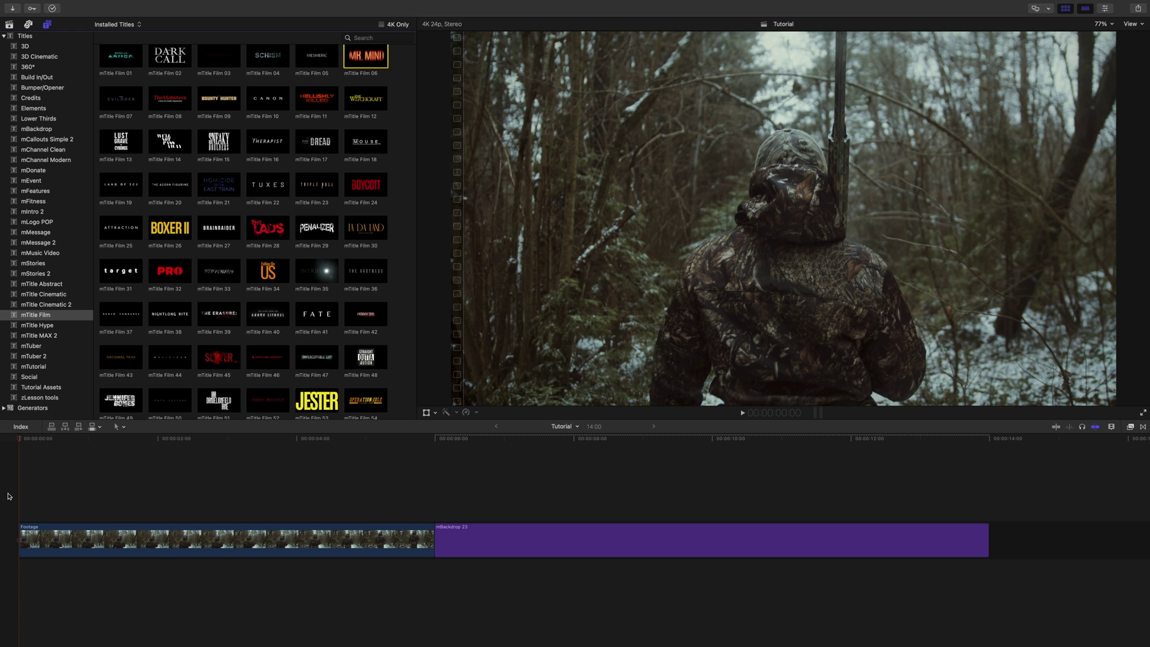
# - Connect mTitle Film 09 'The Bounty Hunter' over the full Footage clip range and preview it
pyautogui.click(84, 537)
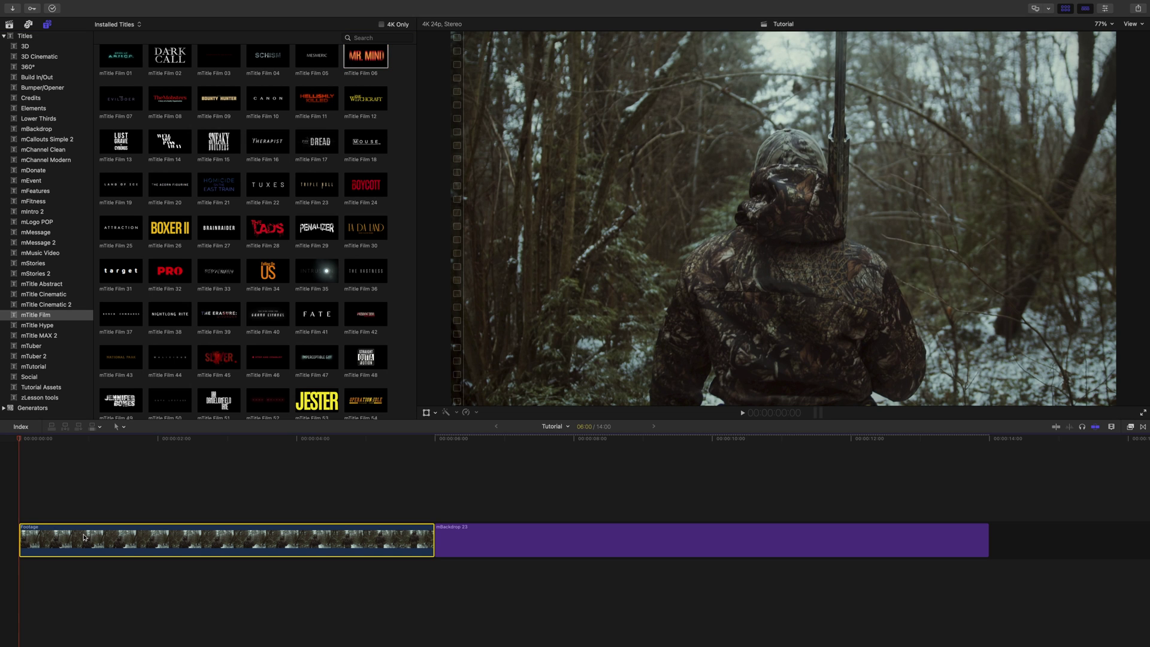
pyautogui.press('x')
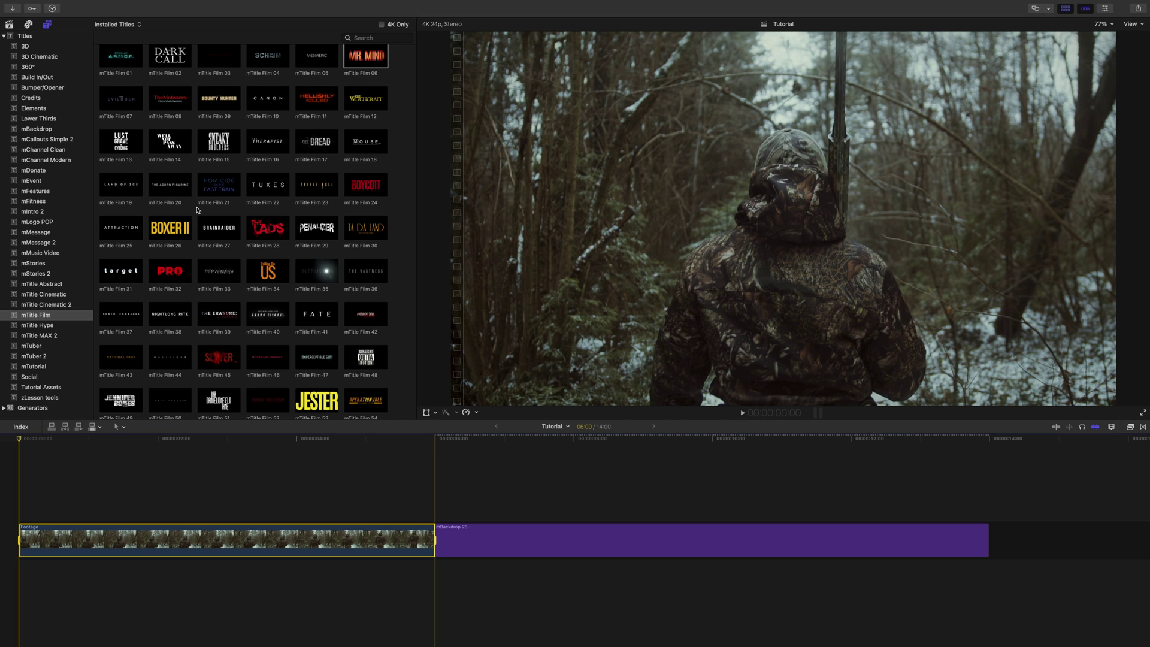
pyautogui.click(214, 103)
pyautogui.press('q')
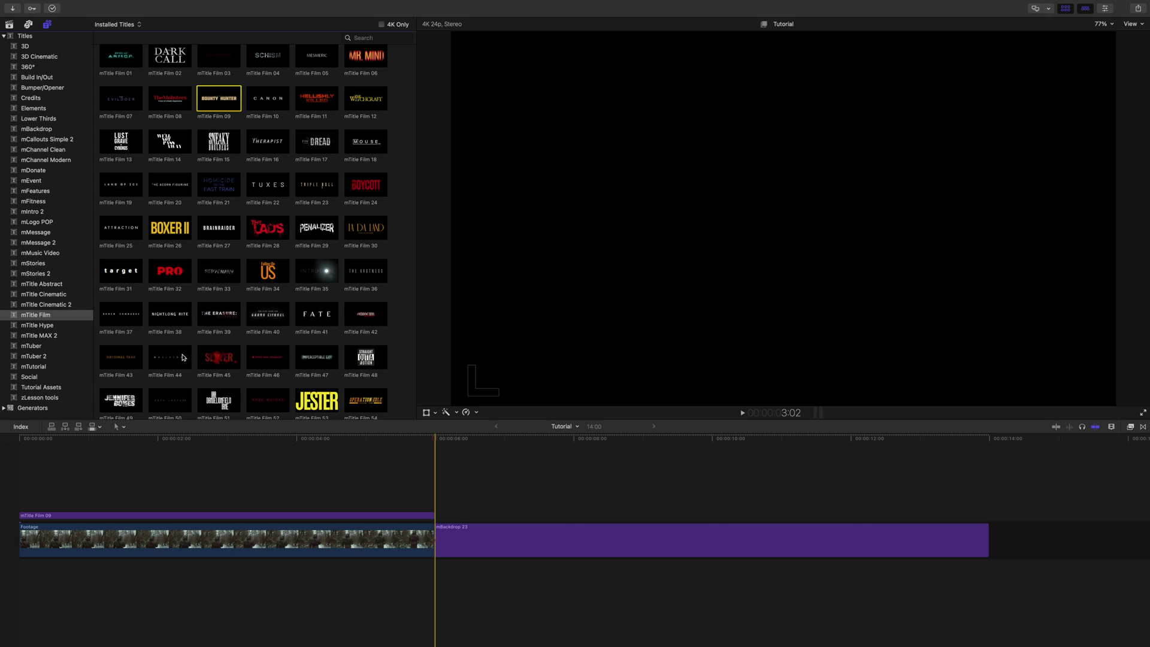
pyautogui.moveTo(179, 437)
pyautogui.mouseDown()
pyautogui.moveTo(87, 437)
pyautogui.moveTo(241, 437)
pyautogui.moveTo(187, 440)
pyautogui.mouseUp()
pyautogui.click(188, 515)
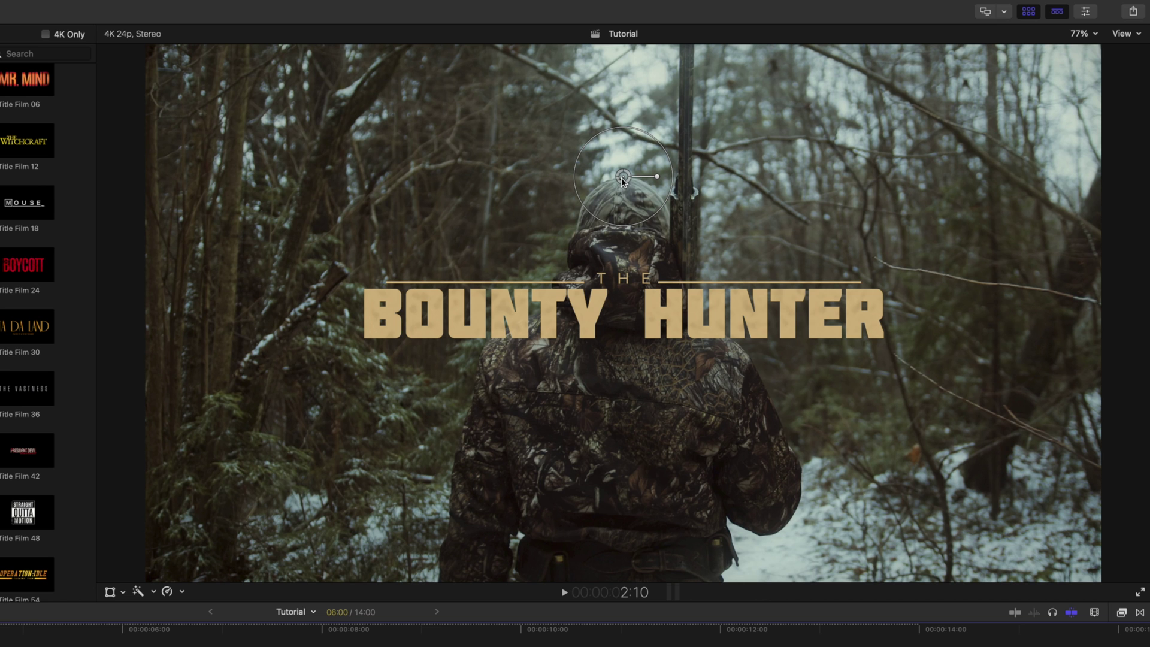
pyautogui.press('space')
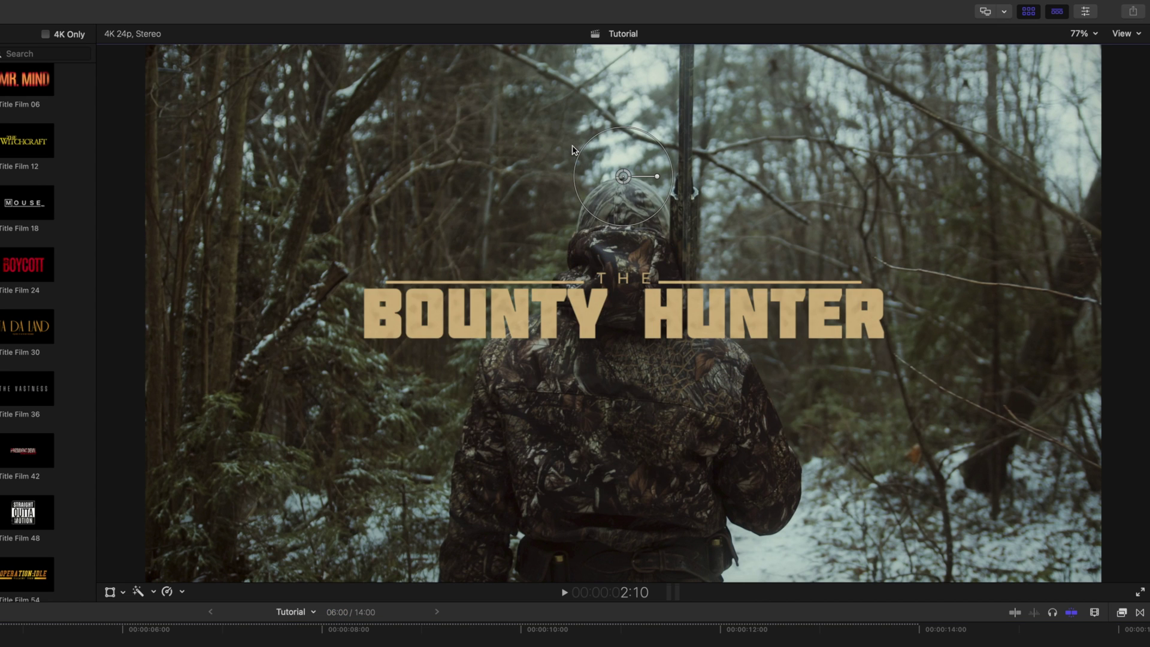
pyautogui.moveTo(656, 177); pyautogui.dragTo(624, 210)
pyautogui.press('super+z')
pyautogui.press('space')
pyautogui.moveTo(653, 140); pyautogui.dragTo(673, 130)
pyautogui.press('space')
pyautogui.press('super+z')
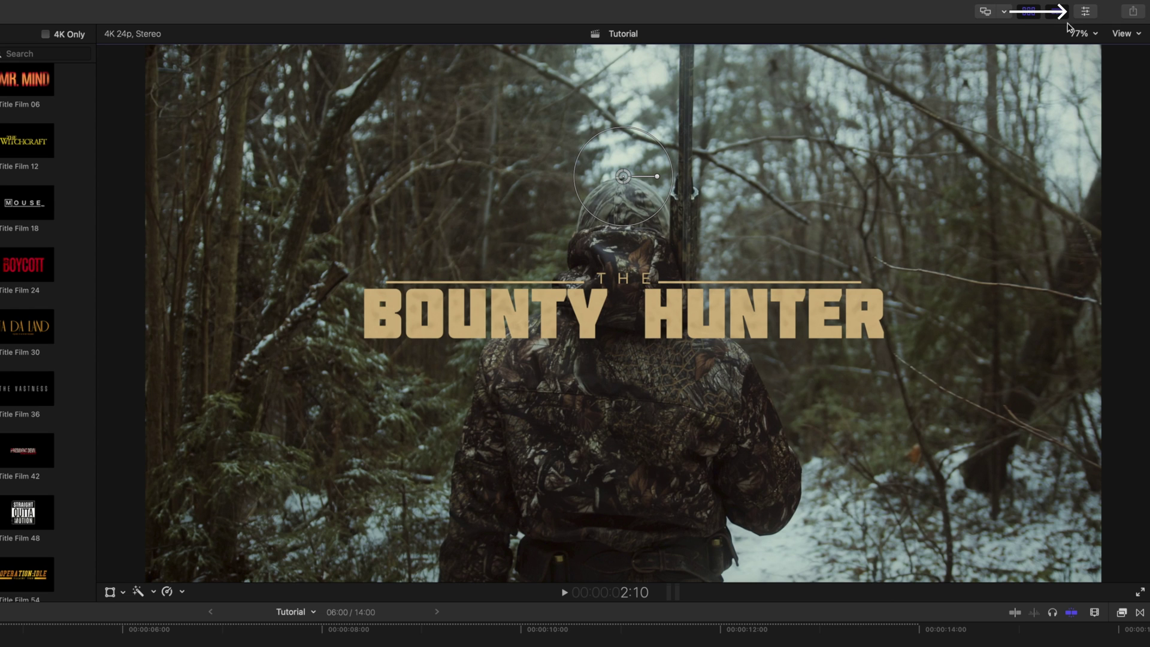
# - In the Inspector, toggle Animation In off and on and try a faster intro speed
pyautogui.click(1084, 12)
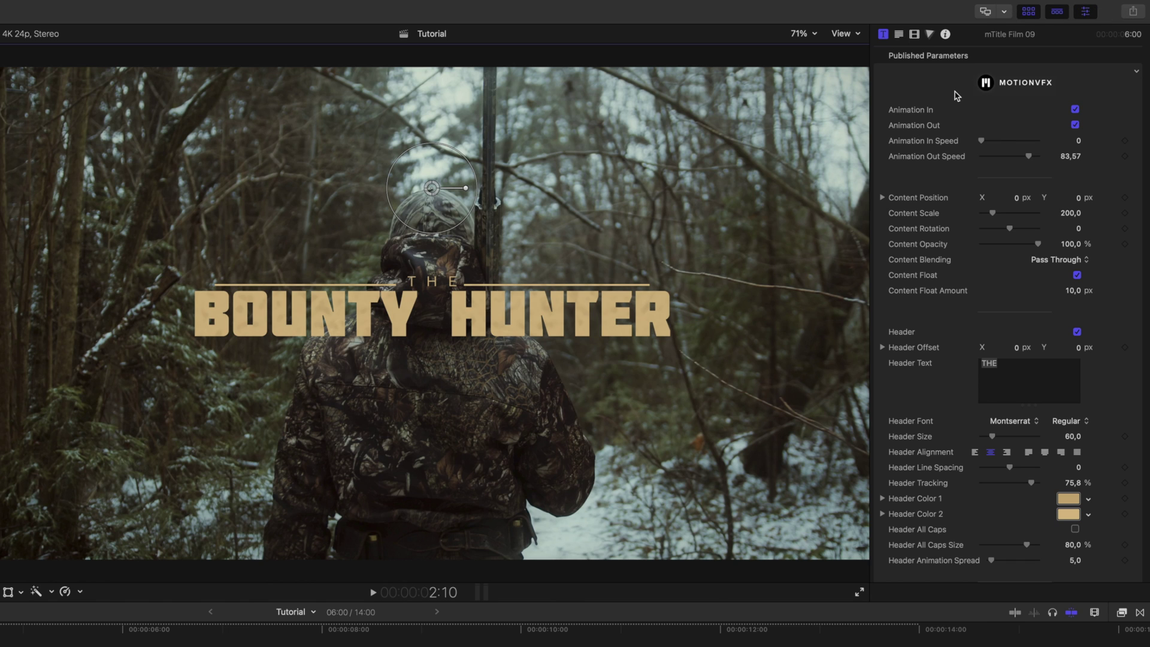
pyautogui.click(1075, 109)
pyautogui.click(1074, 109)
pyautogui.moveTo(982, 141)
pyautogui.mouseDown()
pyautogui.moveTo(997, 141)
pyautogui.moveTo(985, 142)
pyautogui.mouseUp()
# - Try a new Title Color 1 for the title letters in the colour picker
pyautogui.scroll(-5, 942, 232)
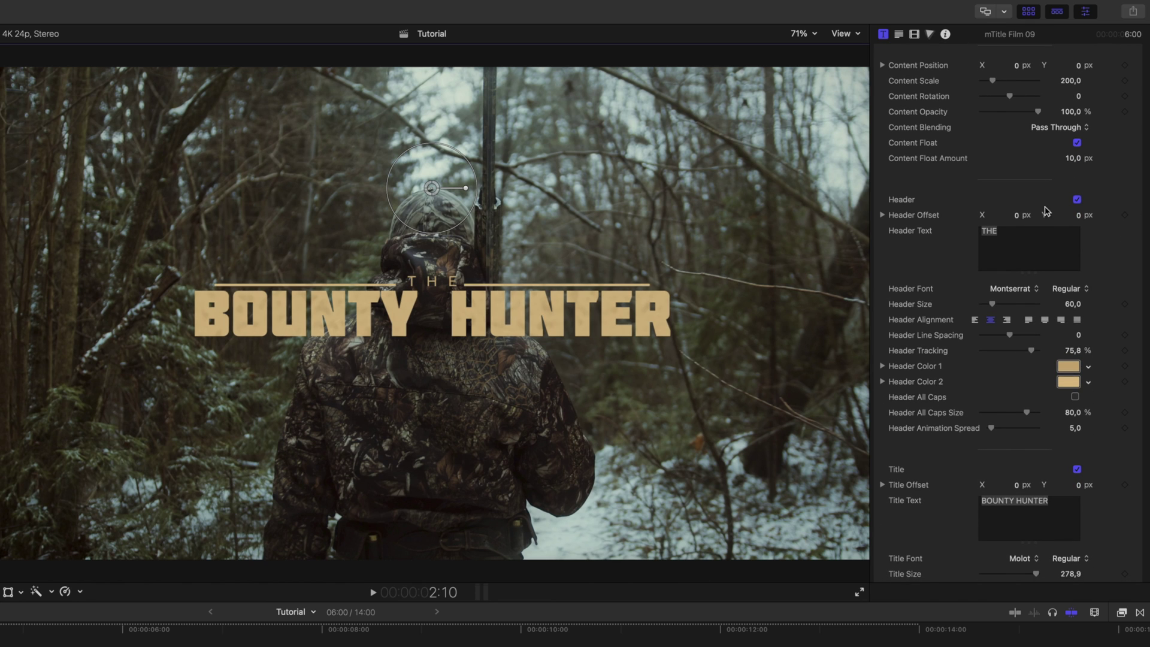
pyautogui.scroll(-4, 921, 242)
pyautogui.scroll(-5, 920, 242)
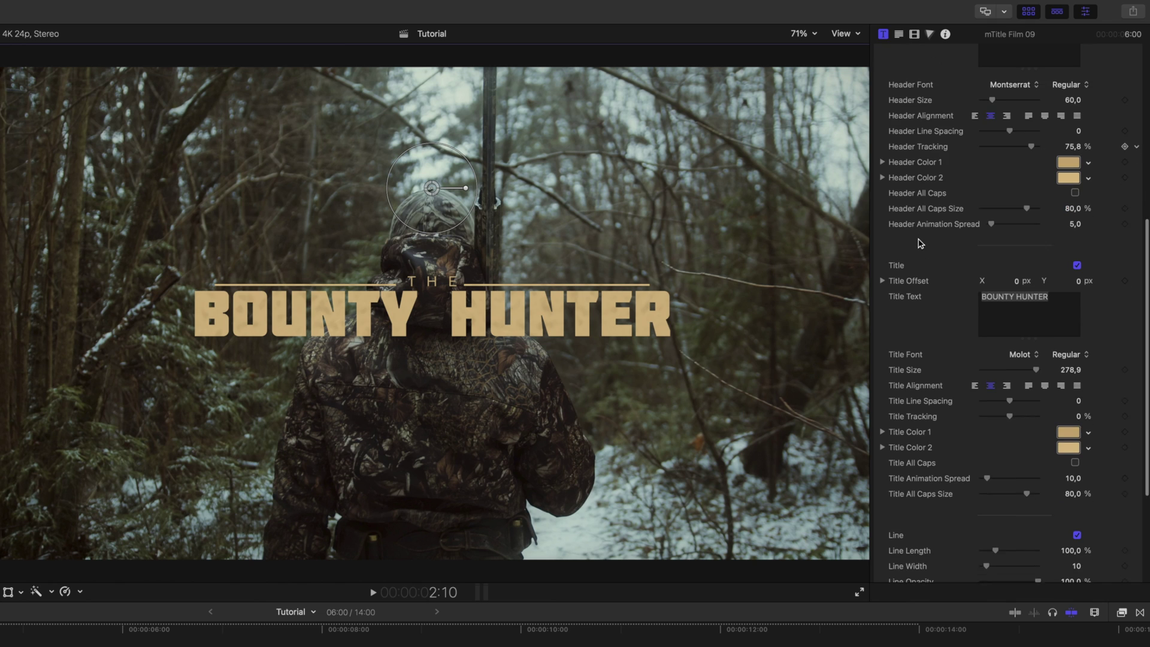
pyautogui.scroll(-3, 920, 242)
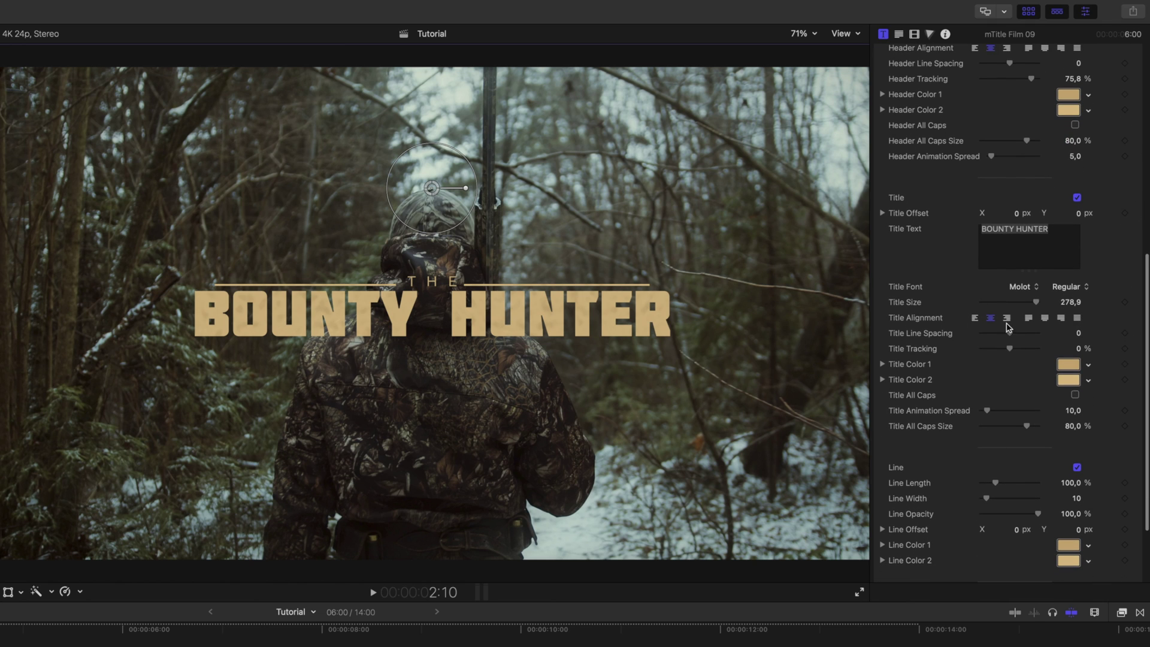
pyautogui.click(1065, 368)
pyautogui.moveTo(952, 228); pyautogui.dragTo(1067, 175)
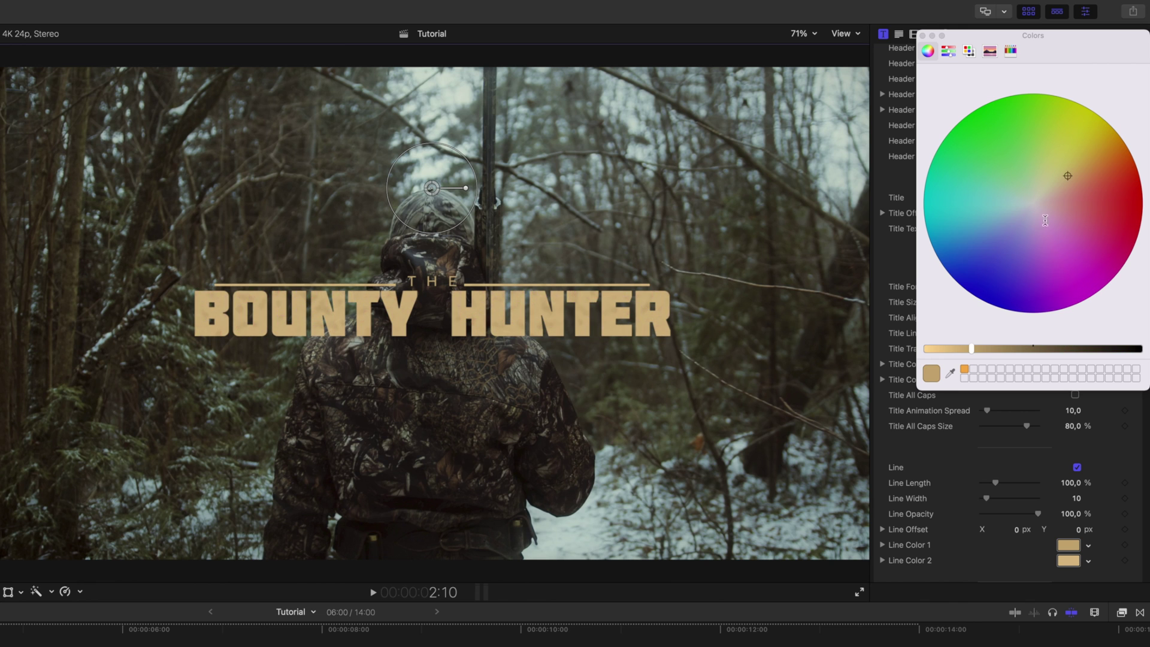
pyautogui.click(923, 36)
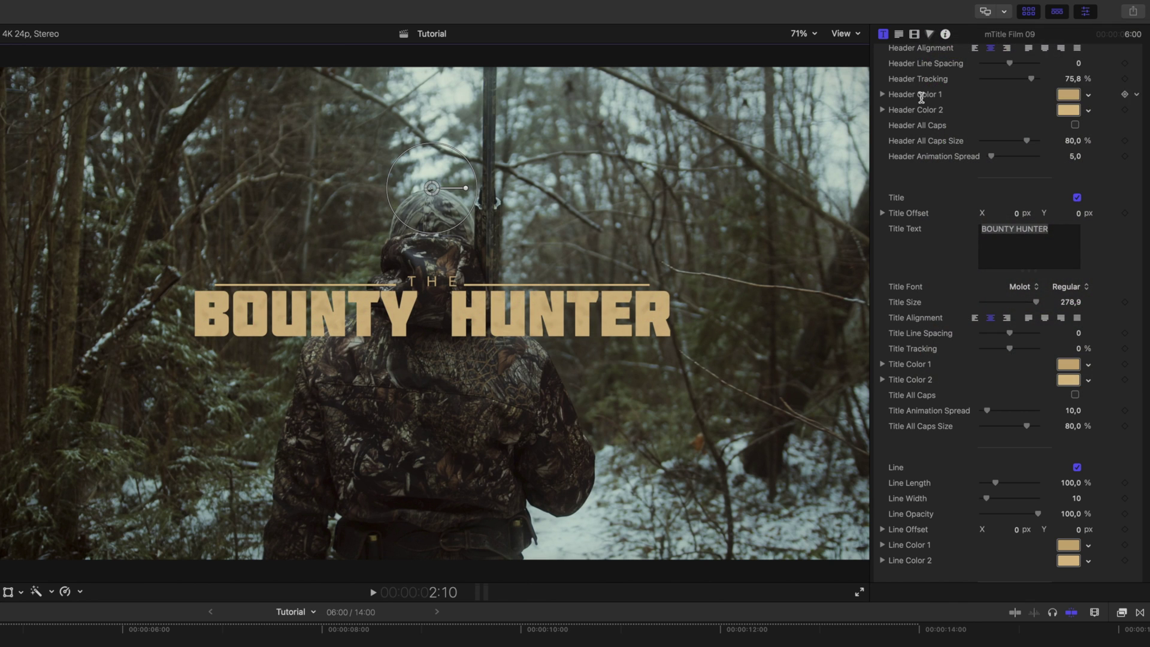
# - Toggle the decorative lines off and on, undo a length change, and thicken Line Width
pyautogui.scroll(-3, 948, 197)
pyautogui.click(1076, 370)
pyautogui.click(1076, 370)
pyautogui.moveTo(992, 387); pyautogui.dragTo(1006, 381)
pyautogui.press('super+z')
pyautogui.moveTo(986, 401); pyautogui.dragTo(987, 402)
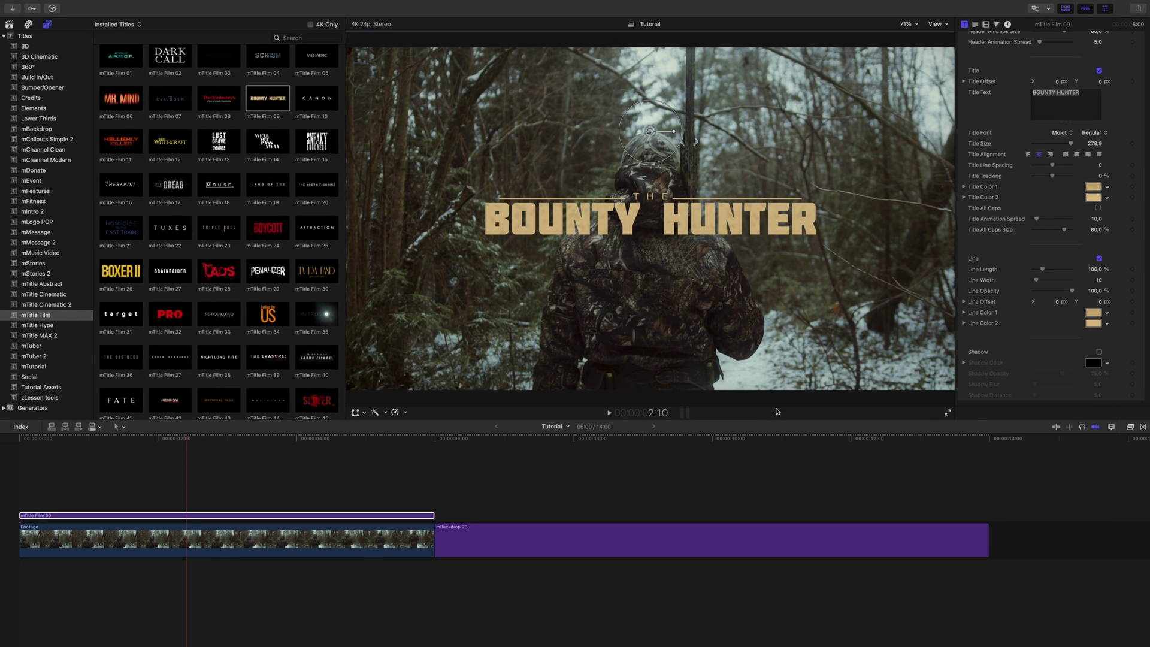
# - Mark the full mBackdrop 23 clip as a range and pick the mTitle Film 01 title
pyautogui.click(716, 439)
pyautogui.click(715, 527)
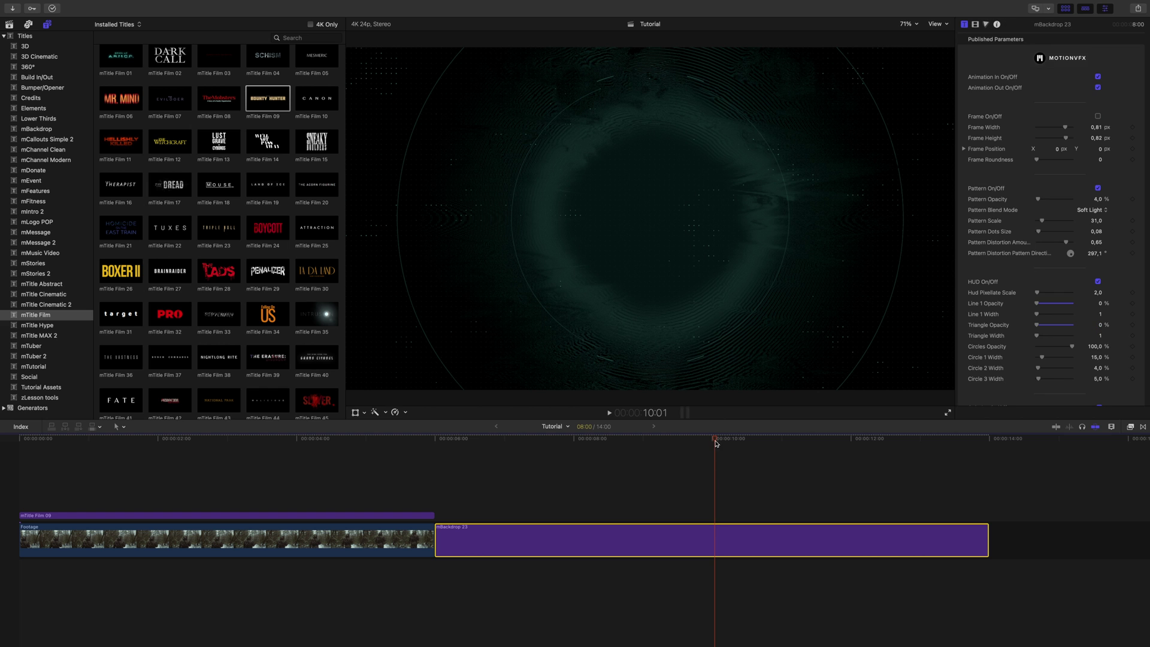
pyautogui.moveTo(715, 440); pyautogui.dragTo(658, 438)
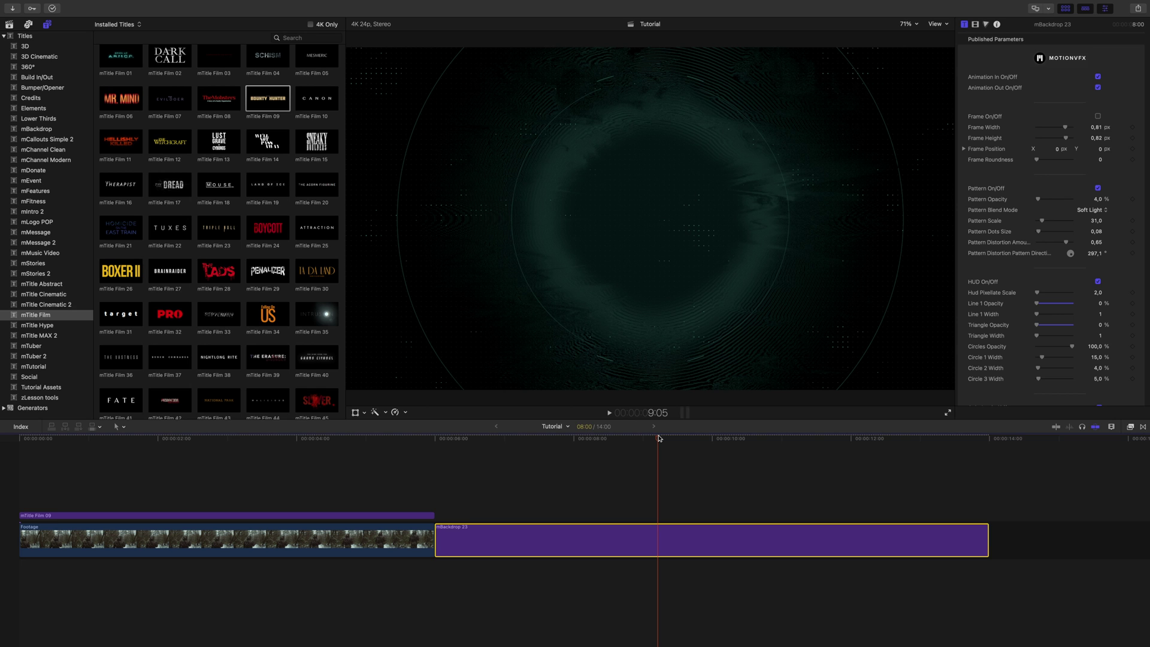
pyautogui.press('x')
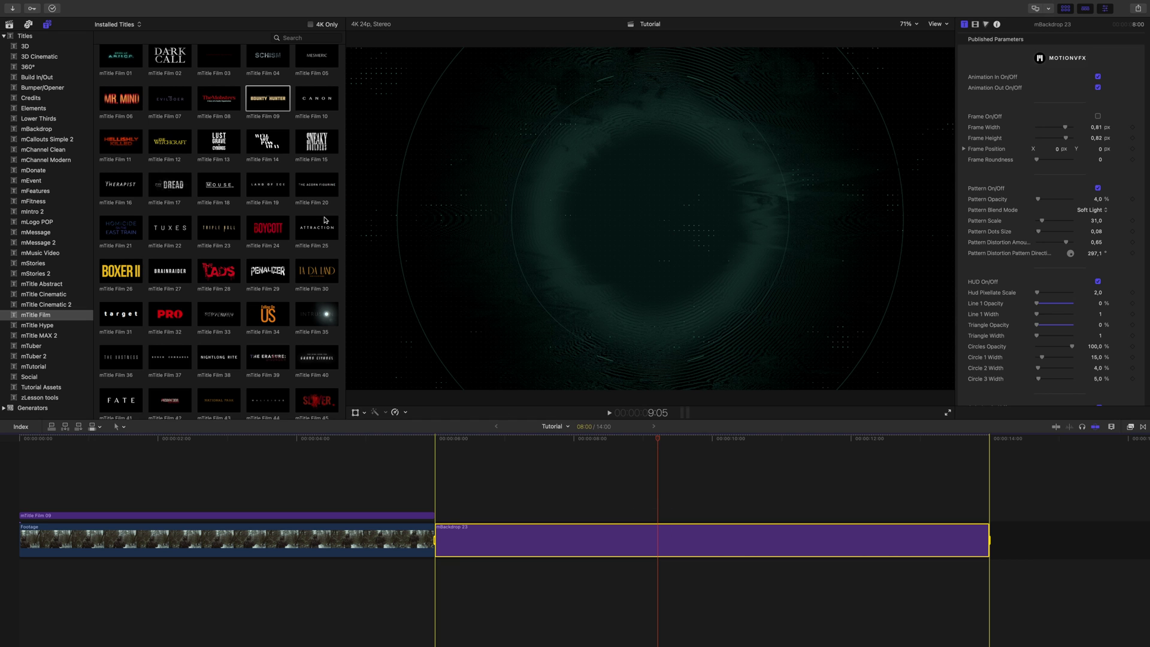
pyautogui.click(125, 58)
# - Connect mTitle Film 01 over the backdrop, scrub to 'SPIES OF A.R.M.O.R.', and select the title clip
pyautogui.press('q')
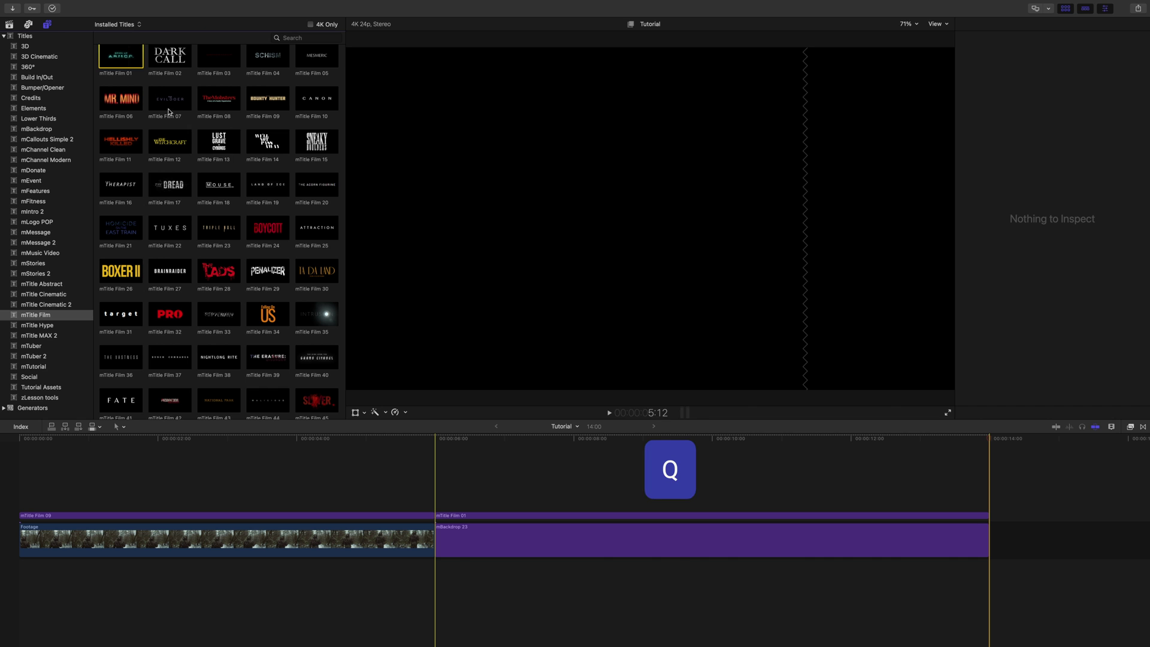
pyautogui.click(621, 437)
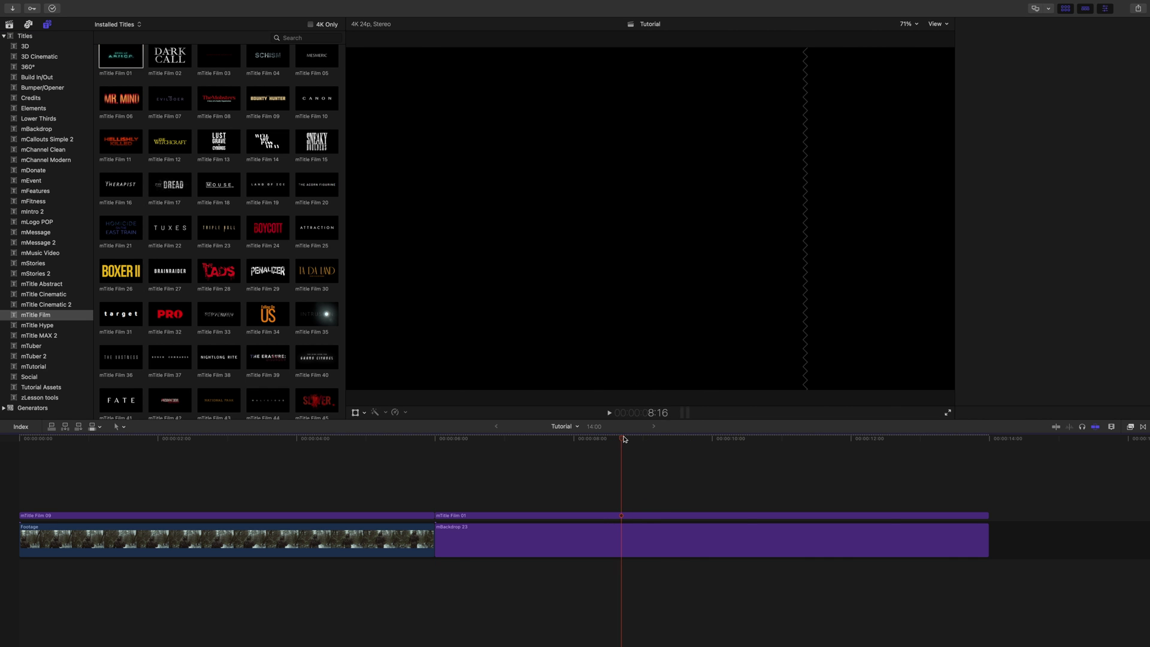
pyautogui.moveTo(621, 439); pyautogui.dragTo(662, 439)
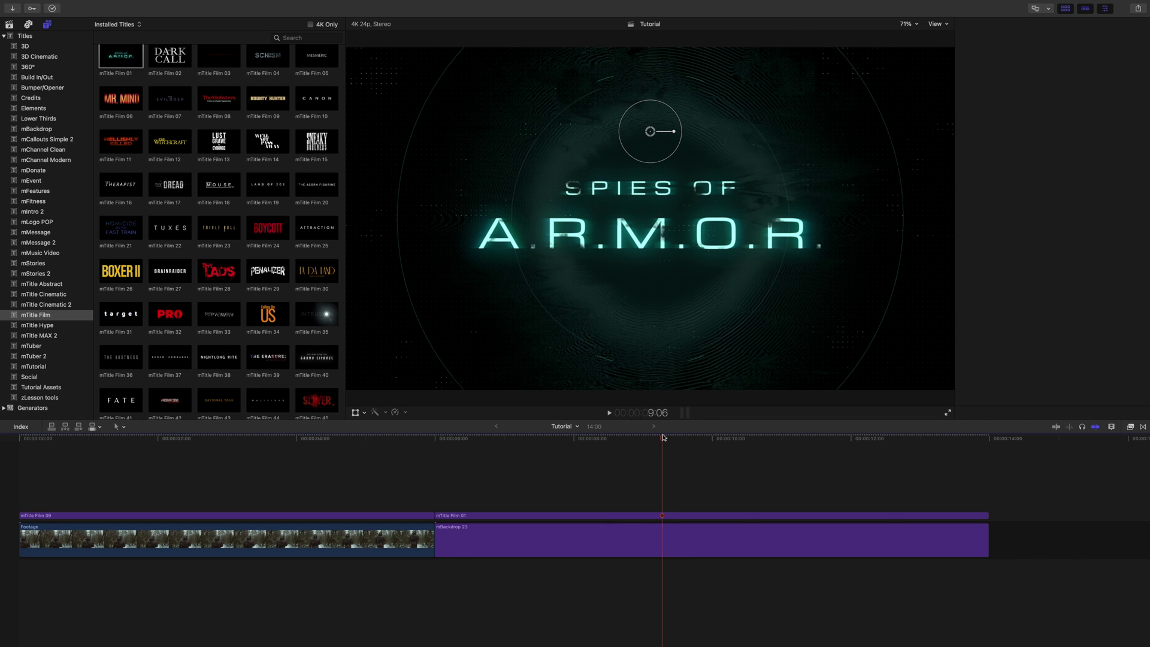
pyautogui.click(662, 516)
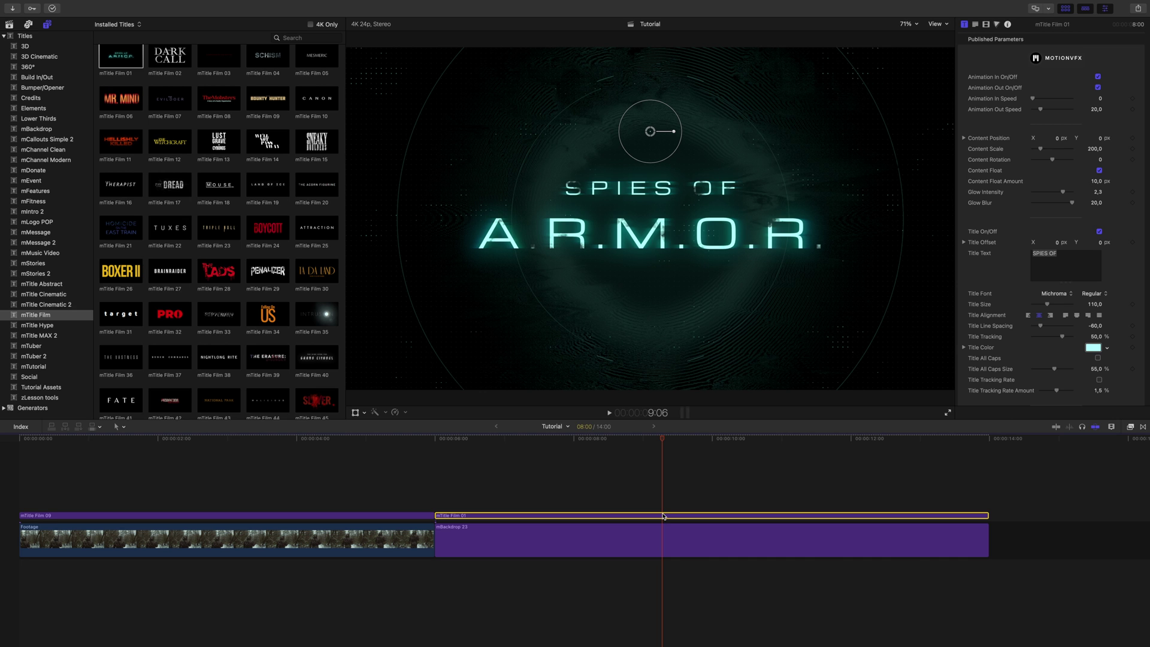
# - Preview the title, nudge it and return it to centre, and toggle its floating movement
pyautogui.moveTo(663, 445)
pyautogui.mouseDown()
pyautogui.moveTo(706, 442)
pyautogui.moveTo(486, 442)
pyautogui.moveTo(675, 442)
pyautogui.mouseUp()
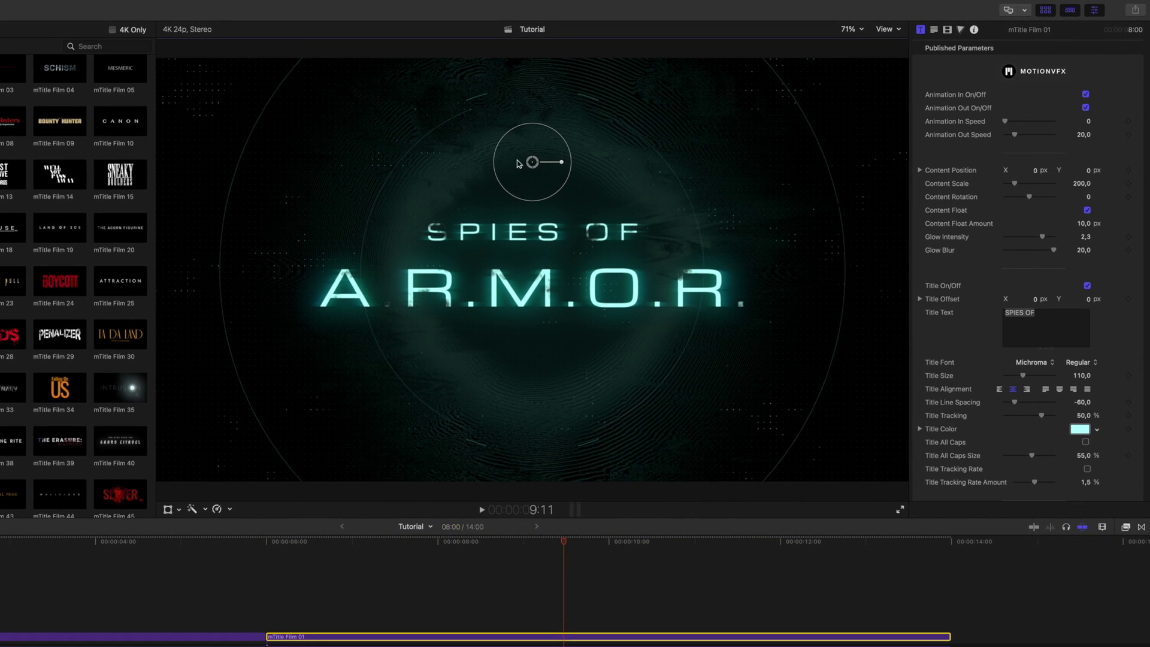
pyautogui.moveTo(599, 144); pyautogui.dragTo(559, 153)
pyautogui.moveTo(481, 172); pyautogui.dragTo(512, 206)
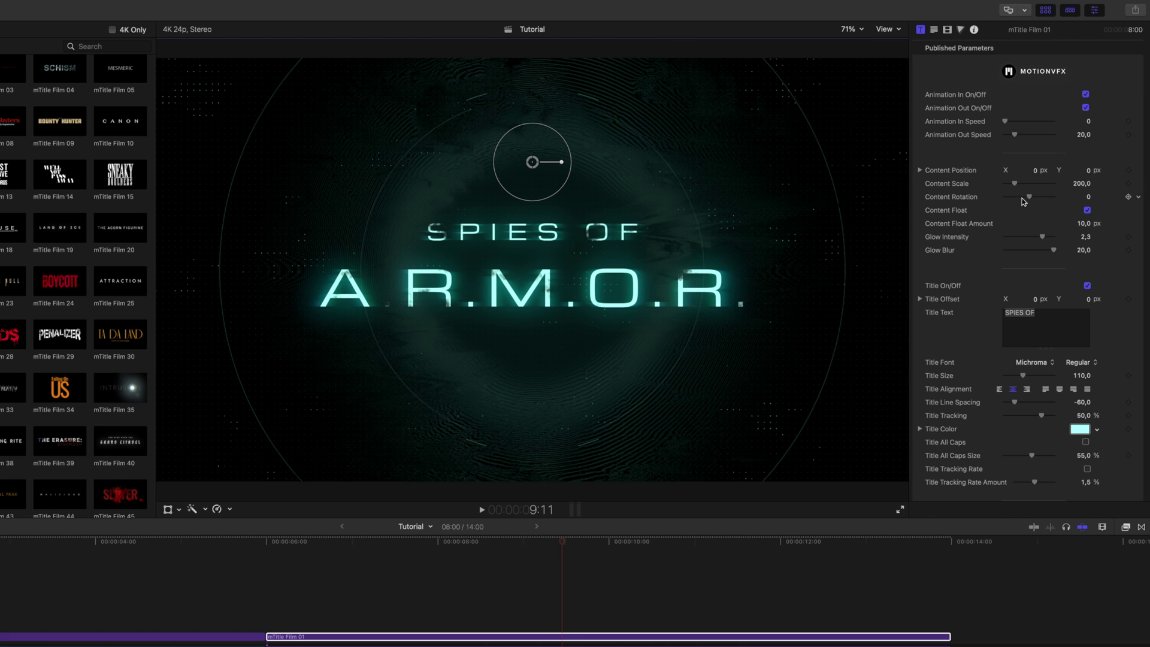
pyautogui.scroll(-5, 960, 198)
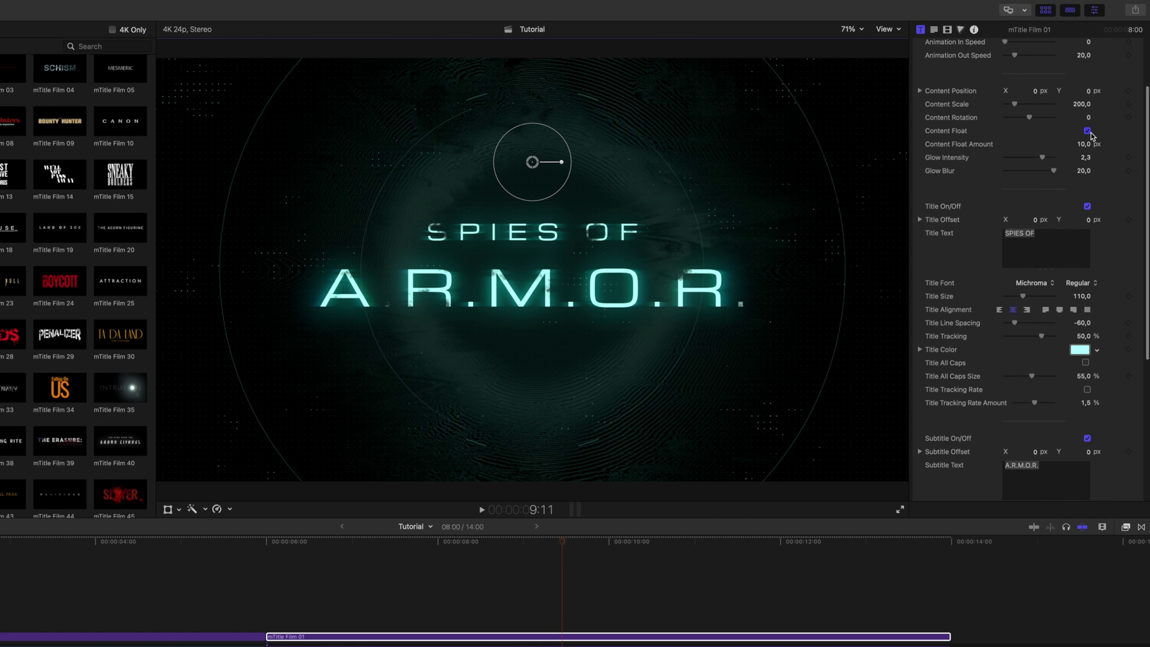
pyautogui.click(1088, 131)
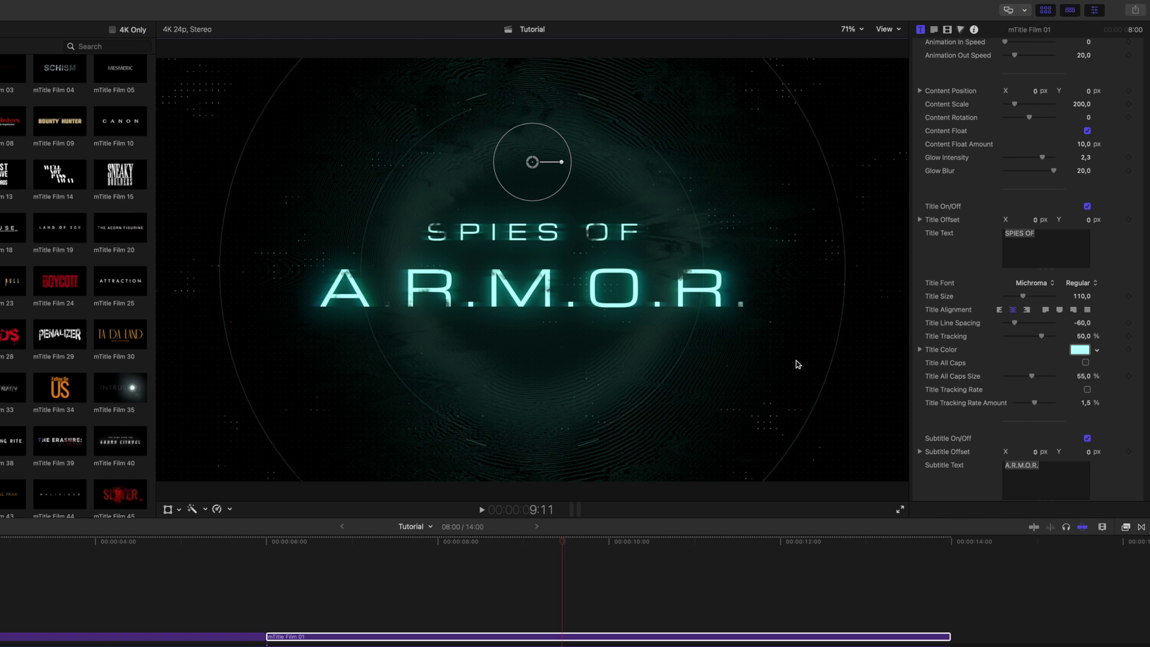
pyautogui.moveTo(561, 541); pyautogui.dragTo(852, 542)
pyautogui.moveTo(970, 541); pyautogui.dragTo(640, 542)
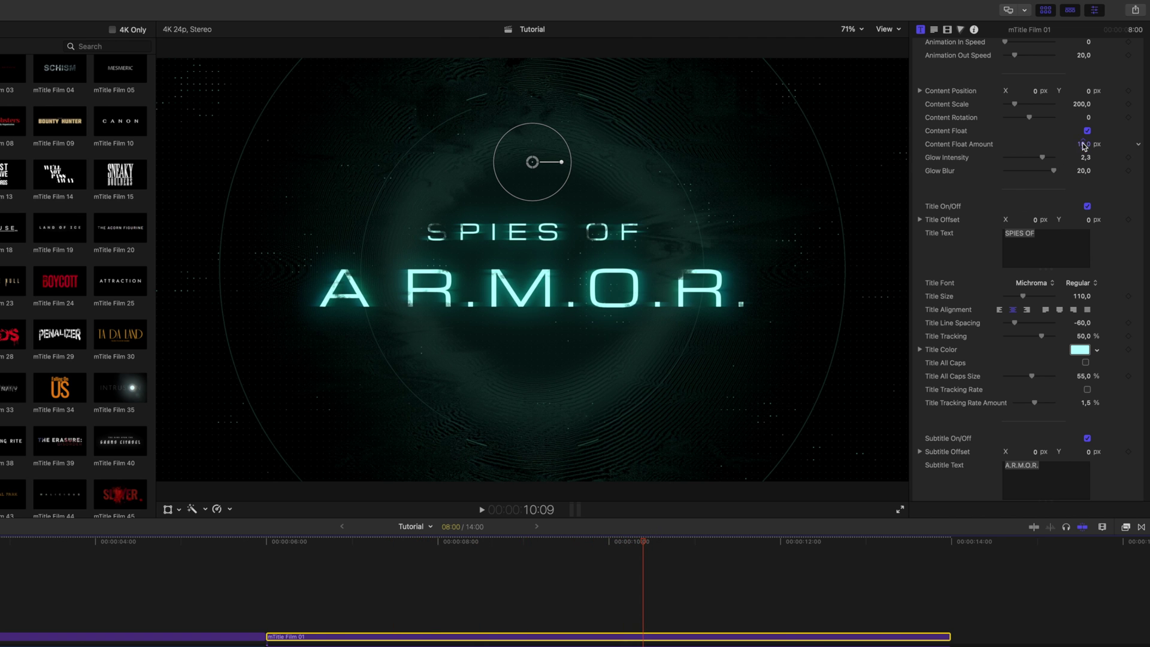
# - Raise Content Float Amount from 10 to 100 px
pyautogui.moveTo(1084, 146); pyautogui.dragTo(1081, 144)
pyautogui.moveTo(506, 539); pyautogui.dragTo(668, 539)
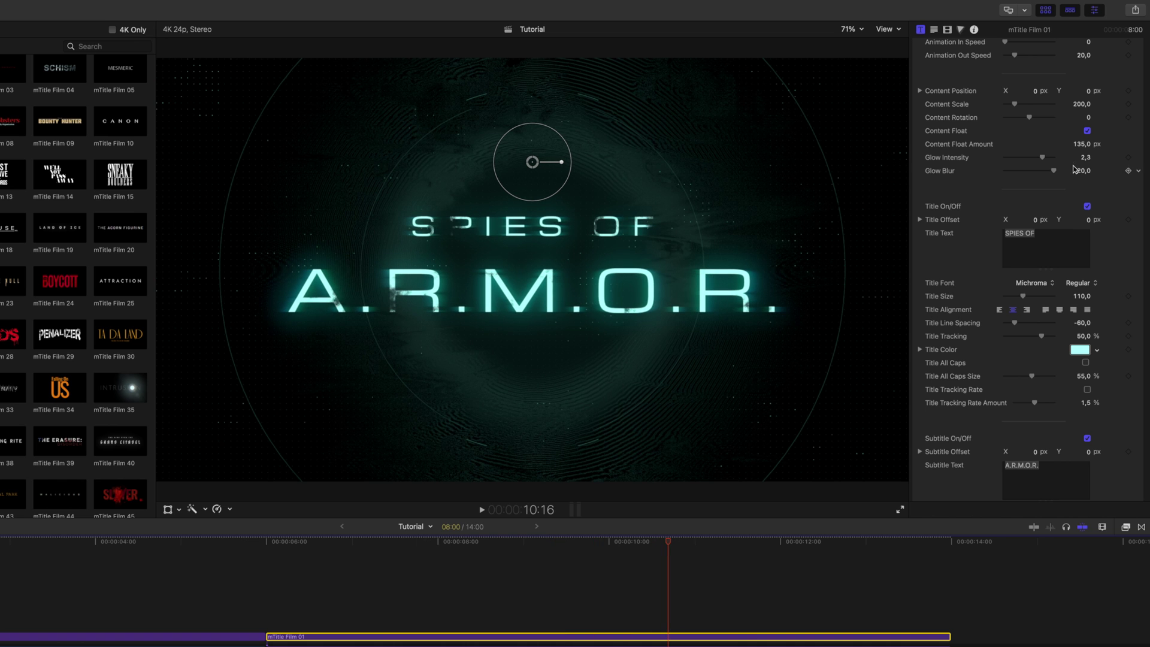
pyautogui.click(1081, 144)
pyautogui.write('100')
pyautogui.press('Return')
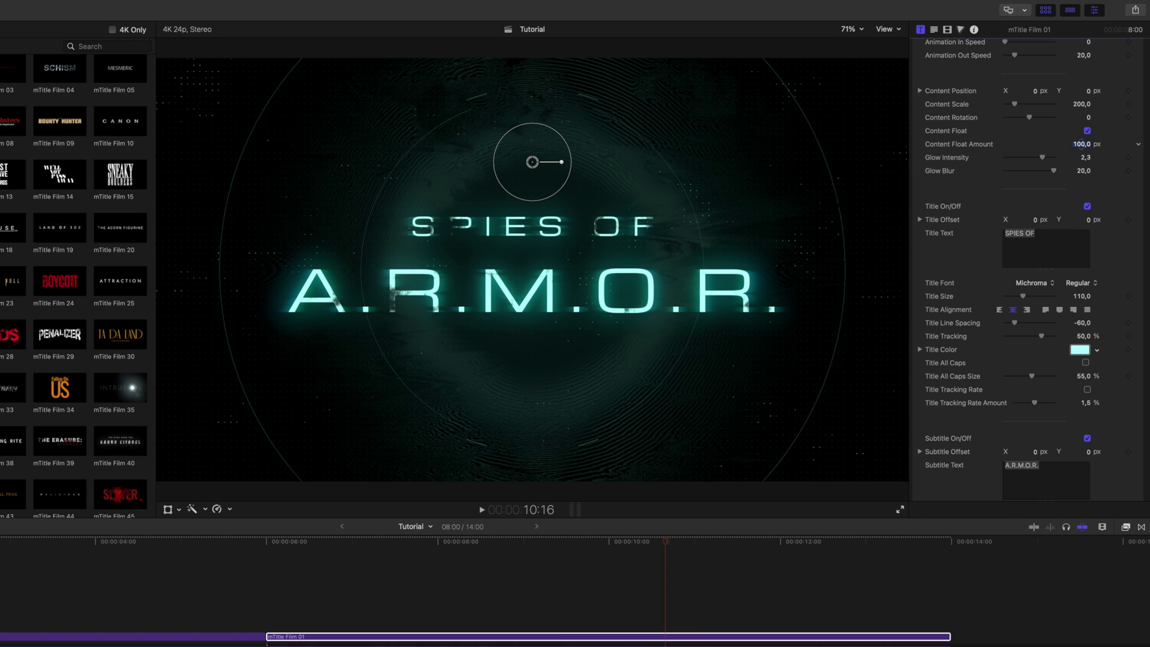
# - Preview the animation and test a brighter Glow Intensity, then undo it
pyautogui.moveTo(680, 537); pyautogui.dragTo(747, 554)
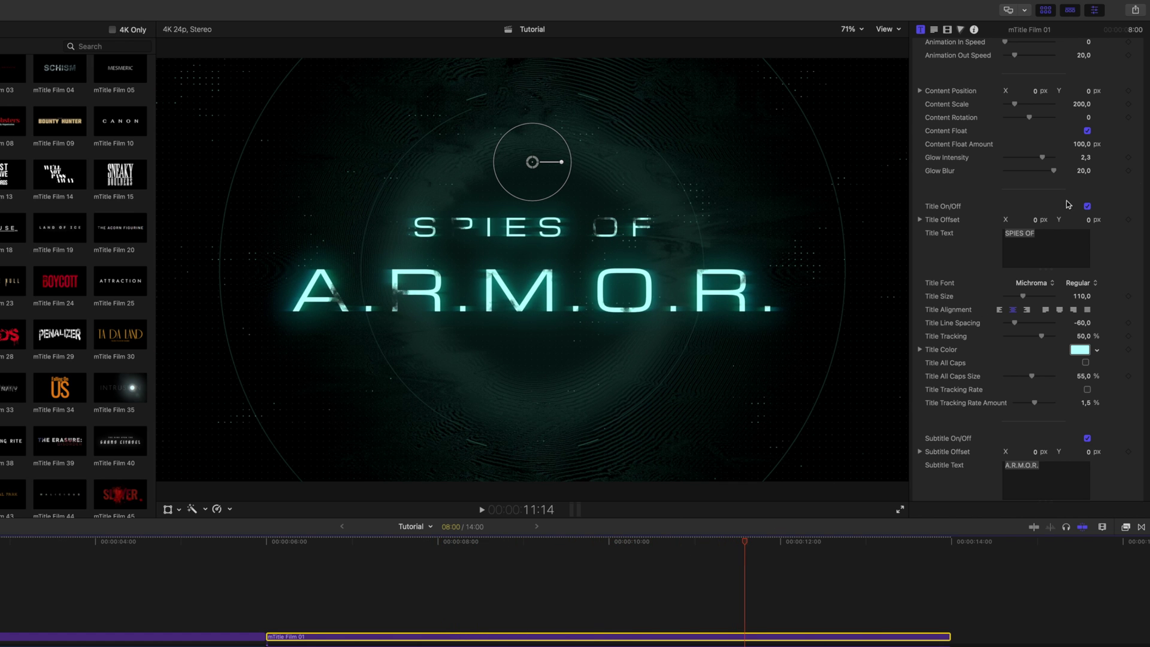
pyautogui.moveTo(1043, 158); pyautogui.dragTo(1049, 160)
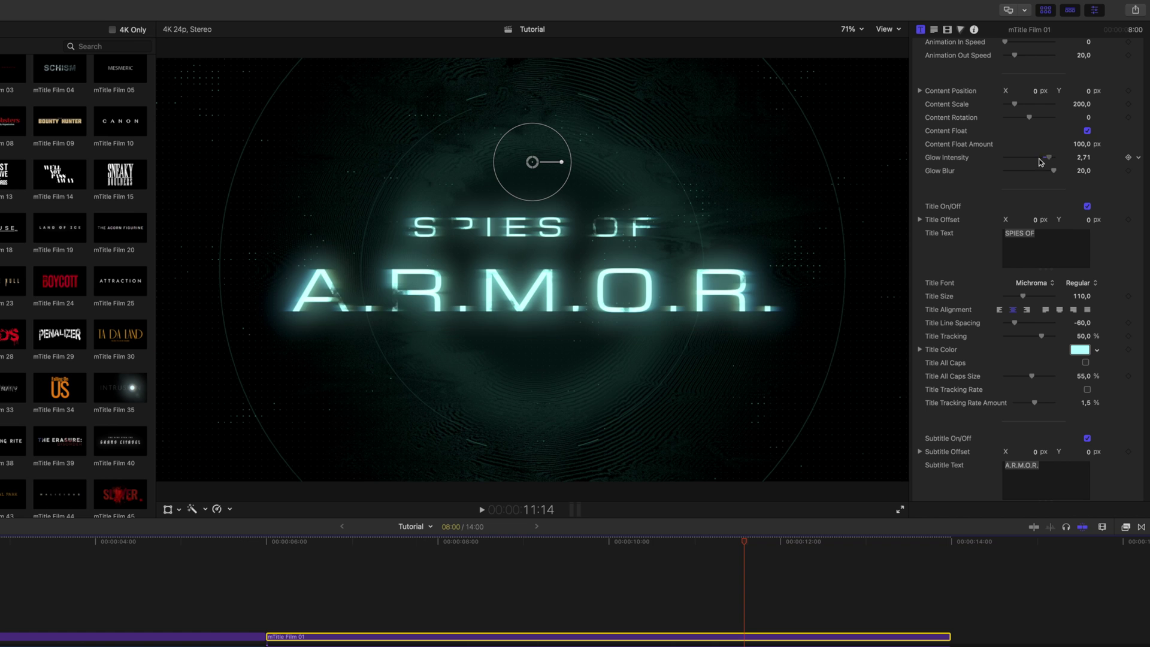
pyautogui.press('super+z')
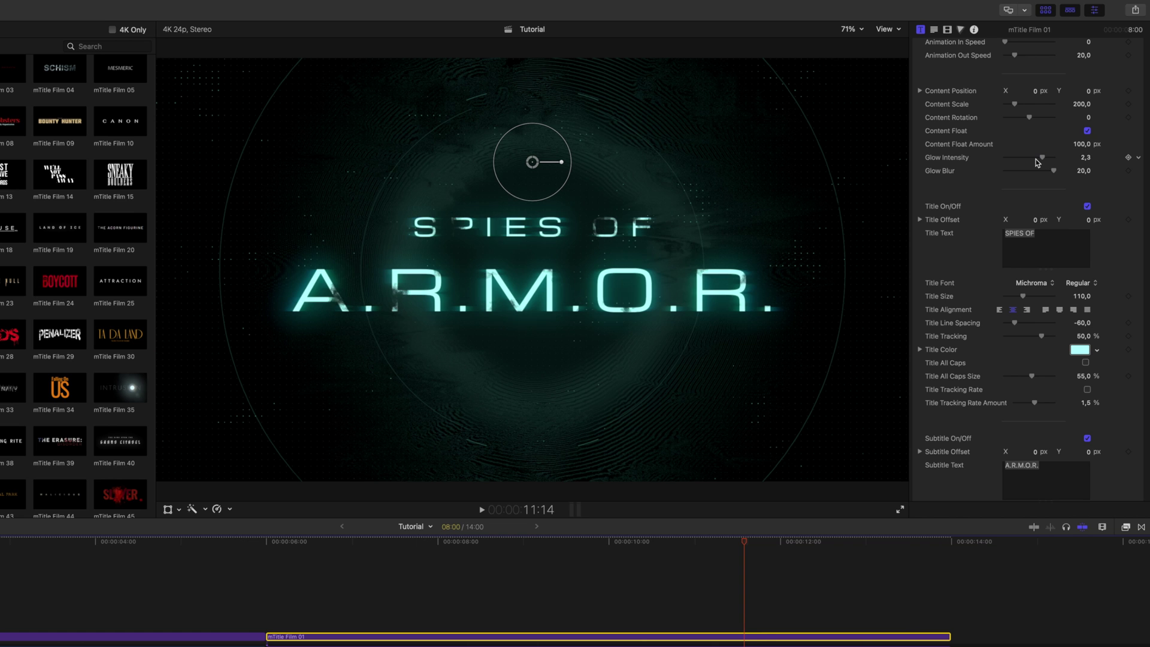
# - Toggle Subtitle off and back on, then enable Content Shadow (75% opacity, 5.0 blur, 5.0 distance)
pyautogui.scroll(-3, 959, 207)
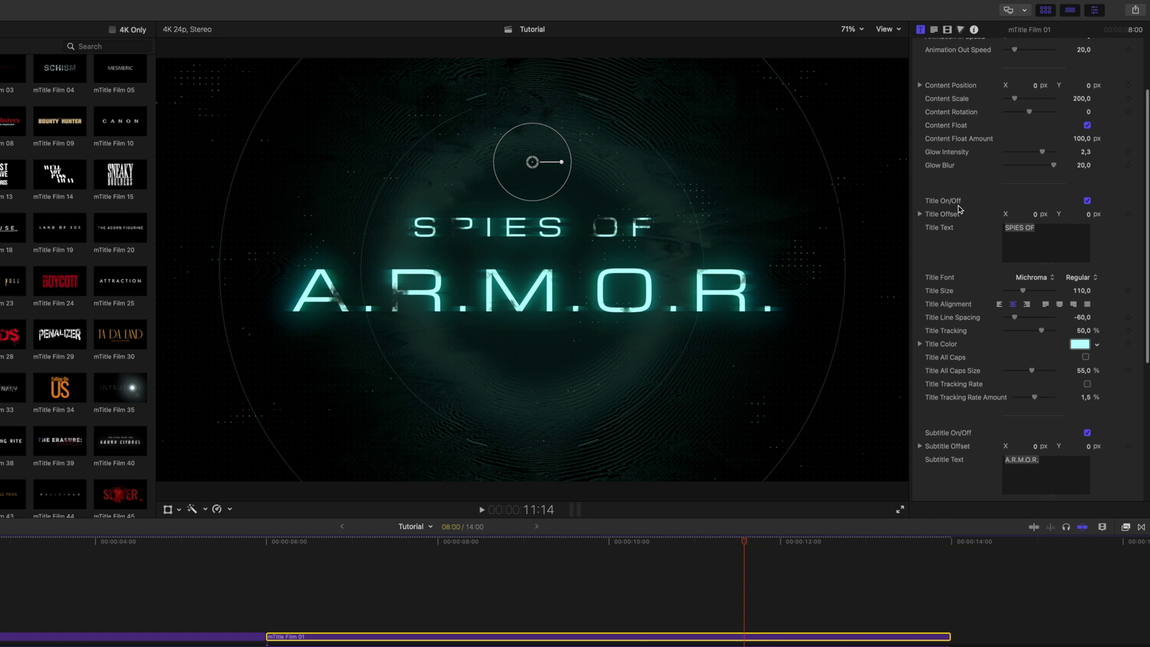
pyautogui.scroll(-1, 958, 208)
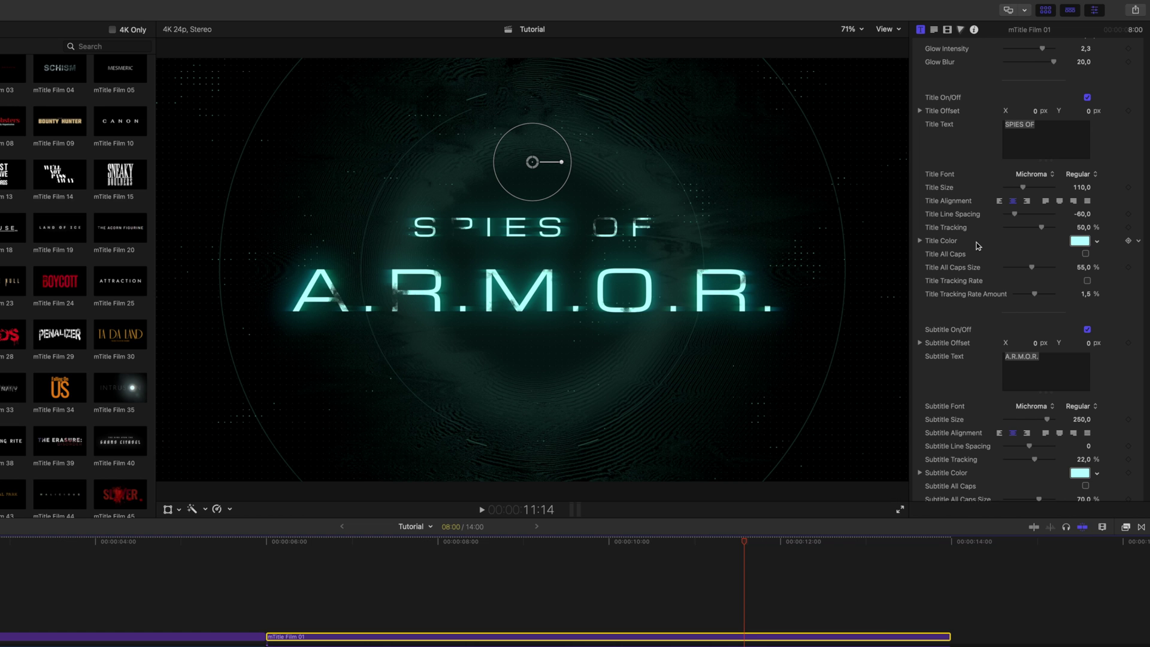
pyautogui.scroll(-2, 976, 242)
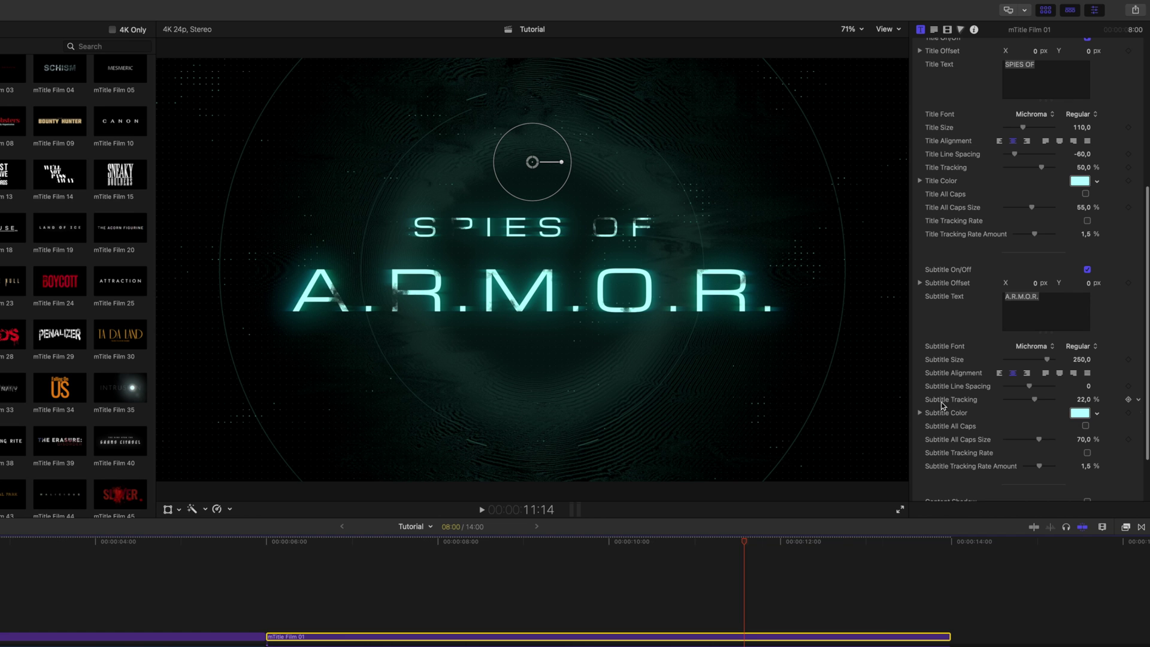
pyautogui.scroll(-2, 943, 407)
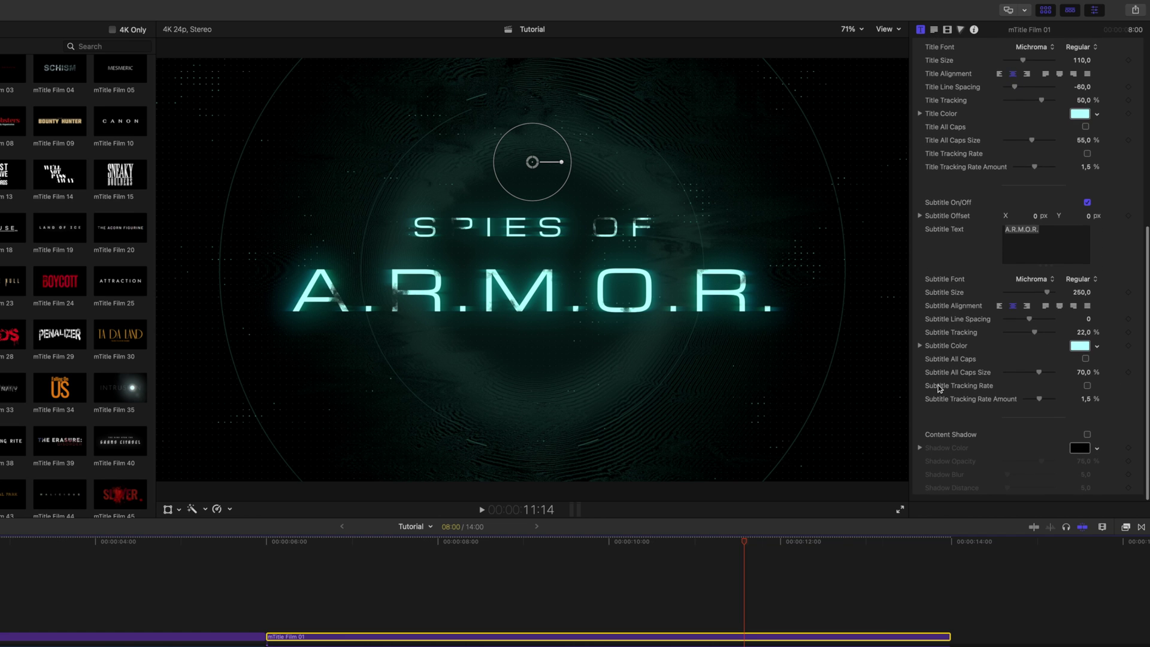
pyautogui.click(1087, 203)
pyautogui.click(1086, 203)
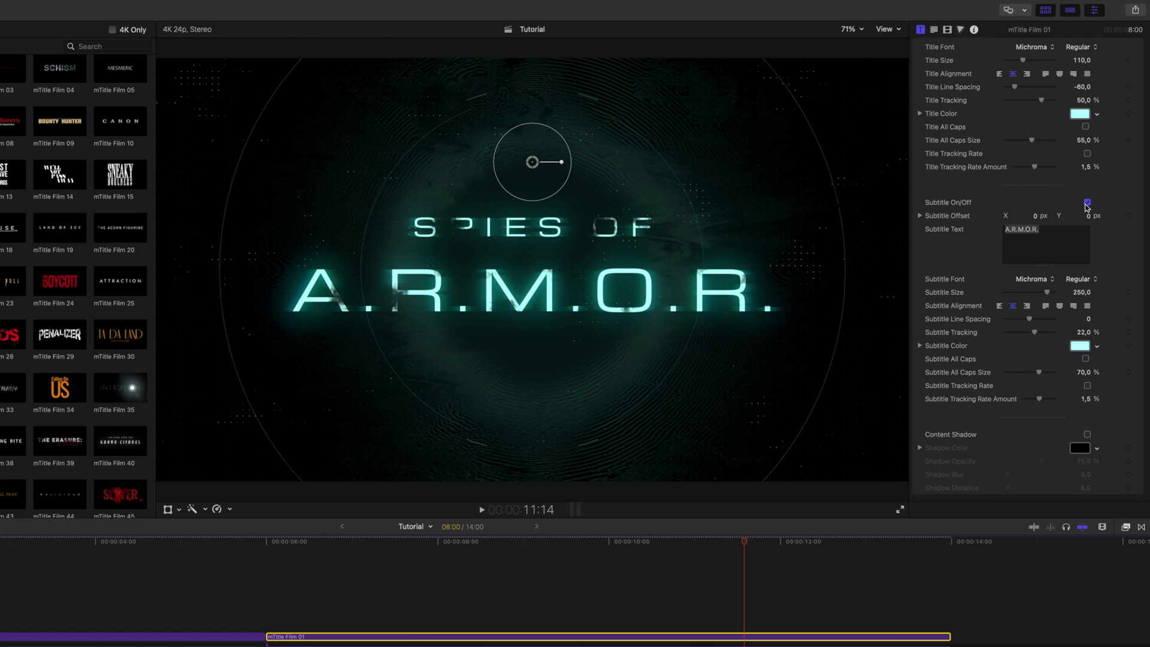
pyautogui.click(1087, 434)
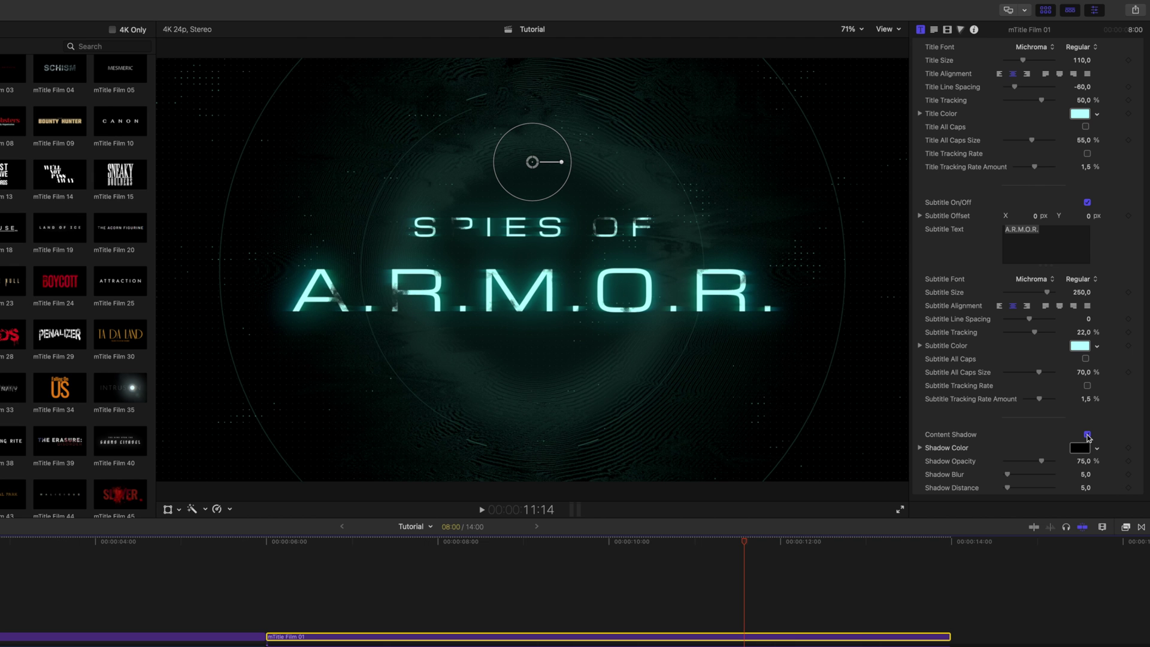